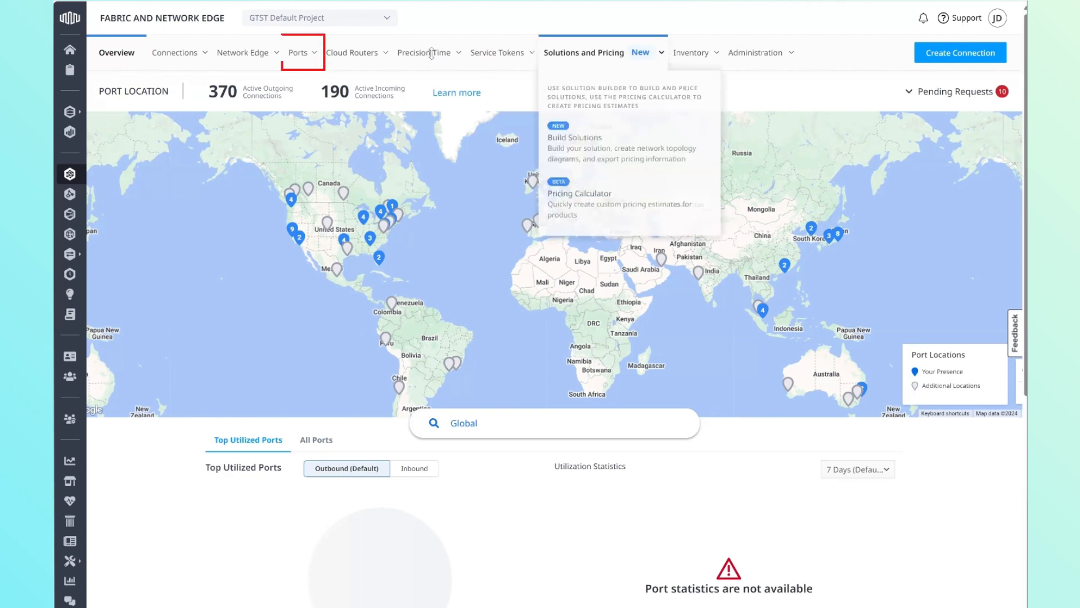
Start a new Equinix Fabric port order under the GTST Default Project.
mouse_move(299, 52)
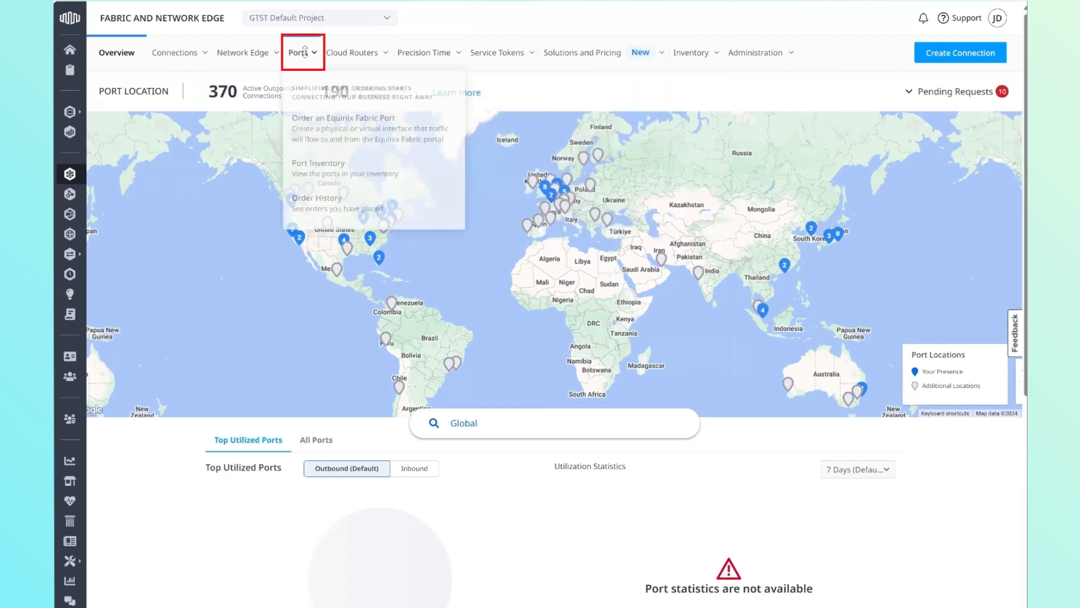
click(293, 135)
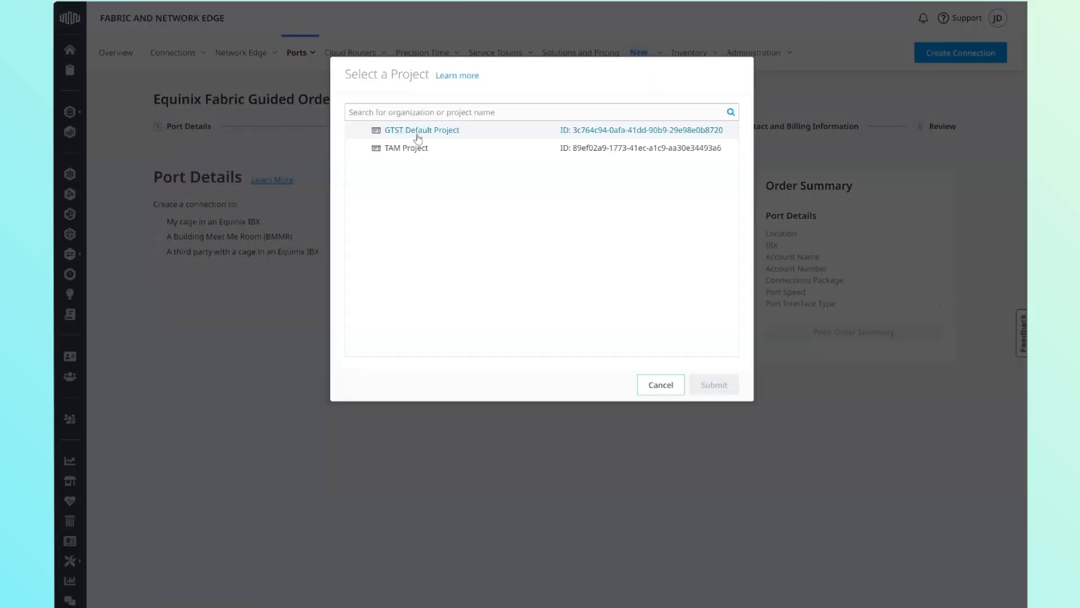
click(428, 135)
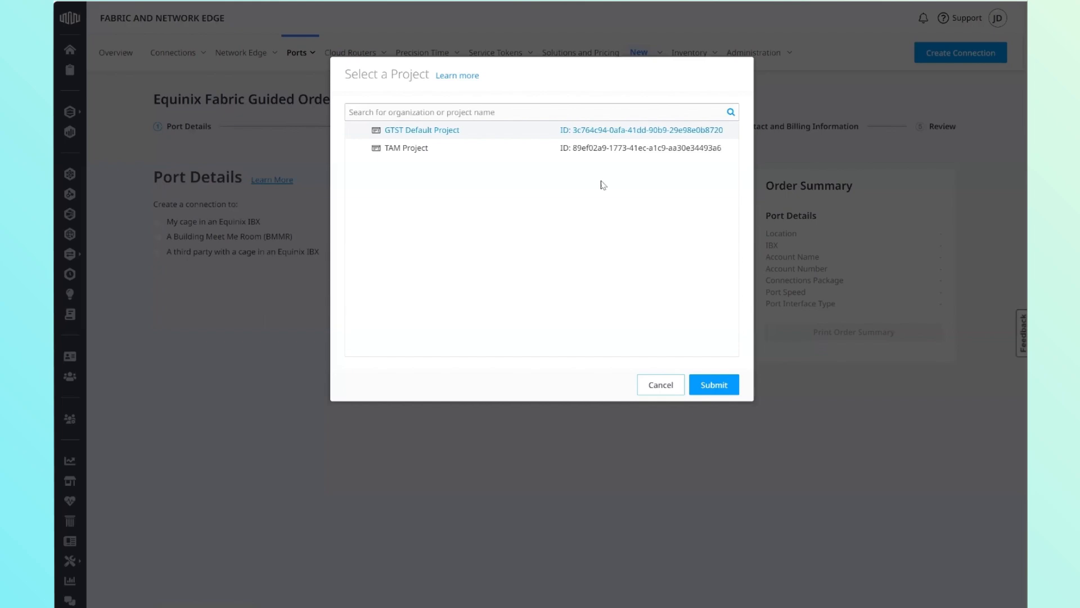
click(732, 386)
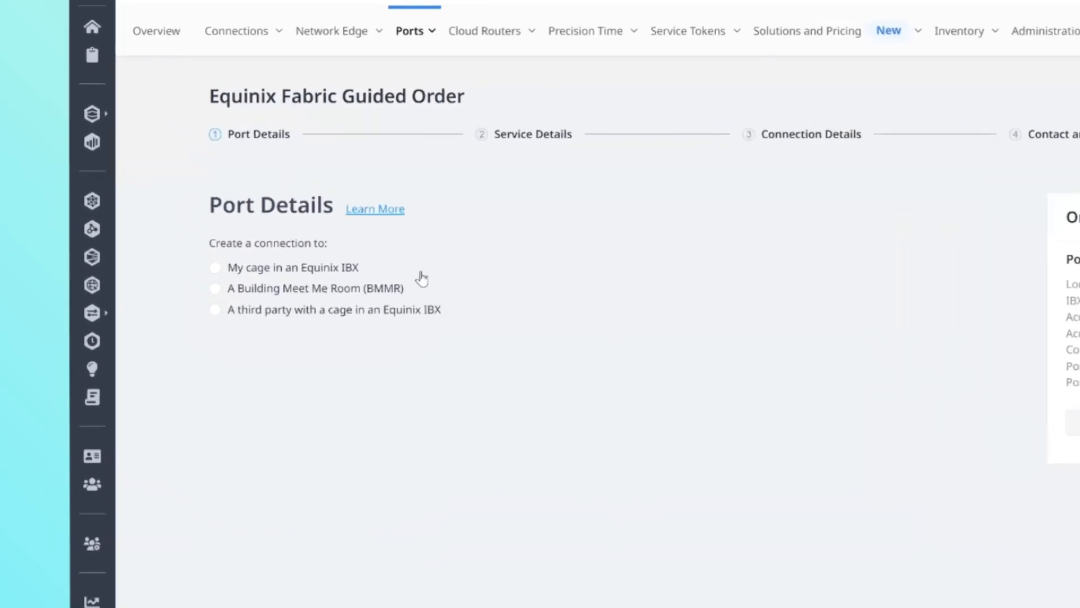
Set the port connection to a third party with a cage in an Equinix IBX, located at AT1 in Atlanta in the AMER region.
click(413, 313)
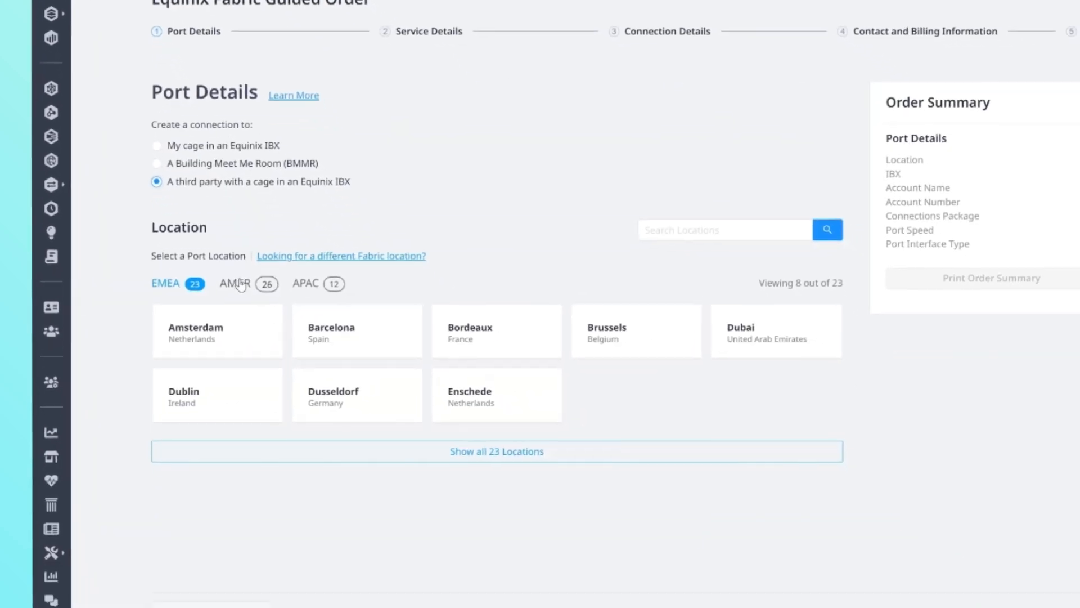
click(294, 393)
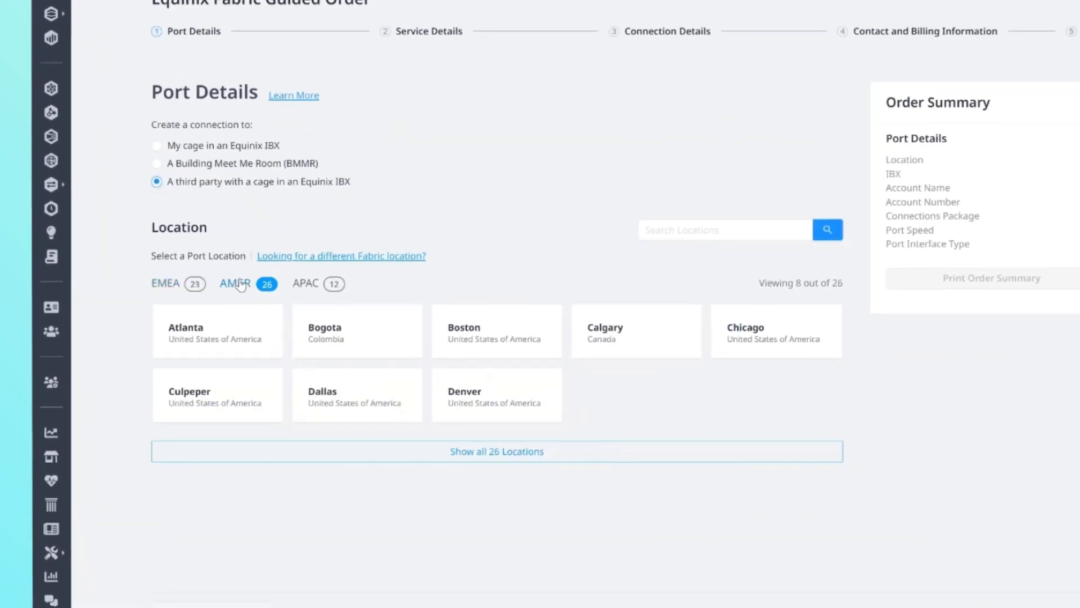
click(244, 315)
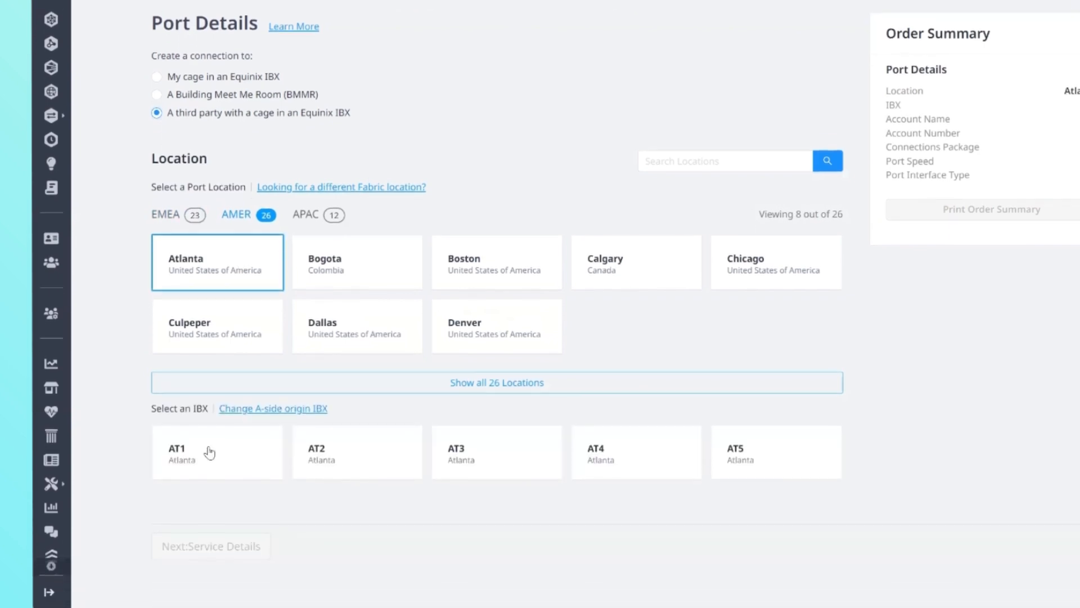
click(209, 452)
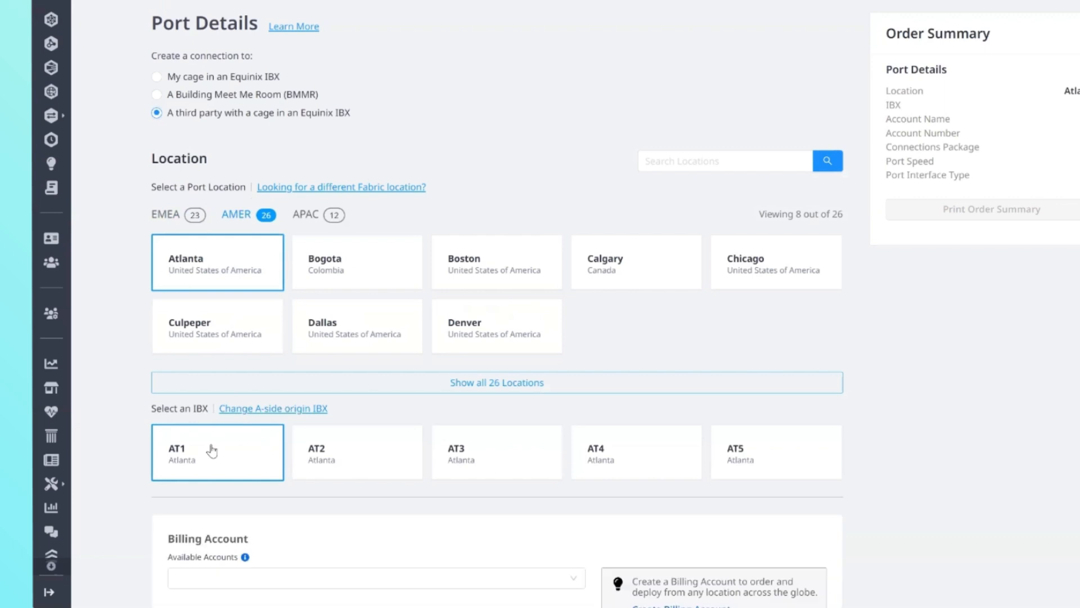
Choose the billing account for the port order from the available accounts.
scroll(212, 450, down, 3)
click(217, 441)
click(256, 460)
scroll(256, 458, down, 3)
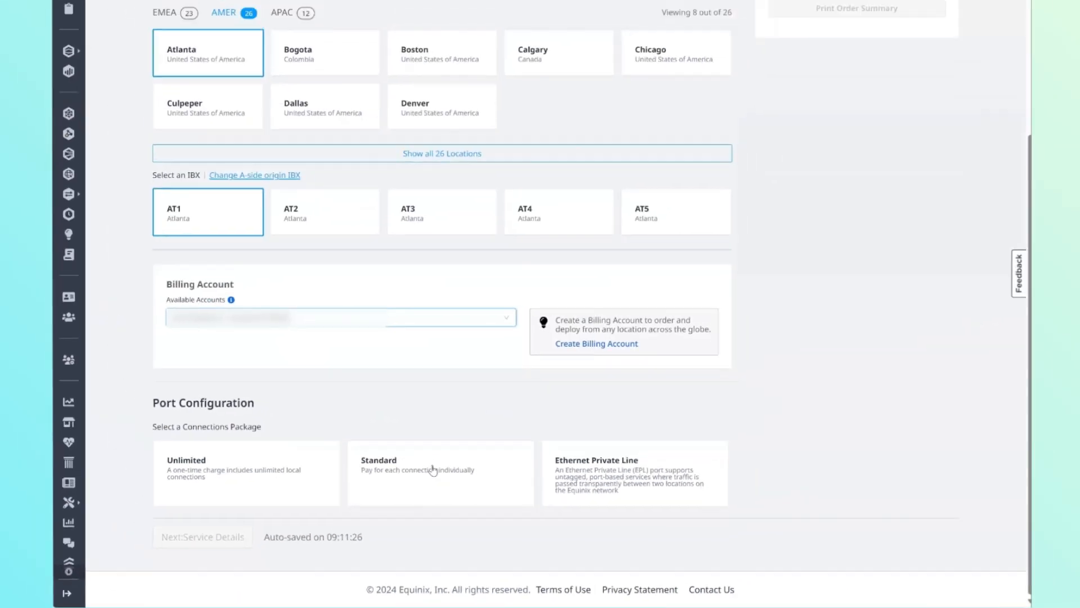
Configure the port with the Standard connections package, 10 Gbps speed and 10G SMF interface, and continue to the service details.
click(532, 328)
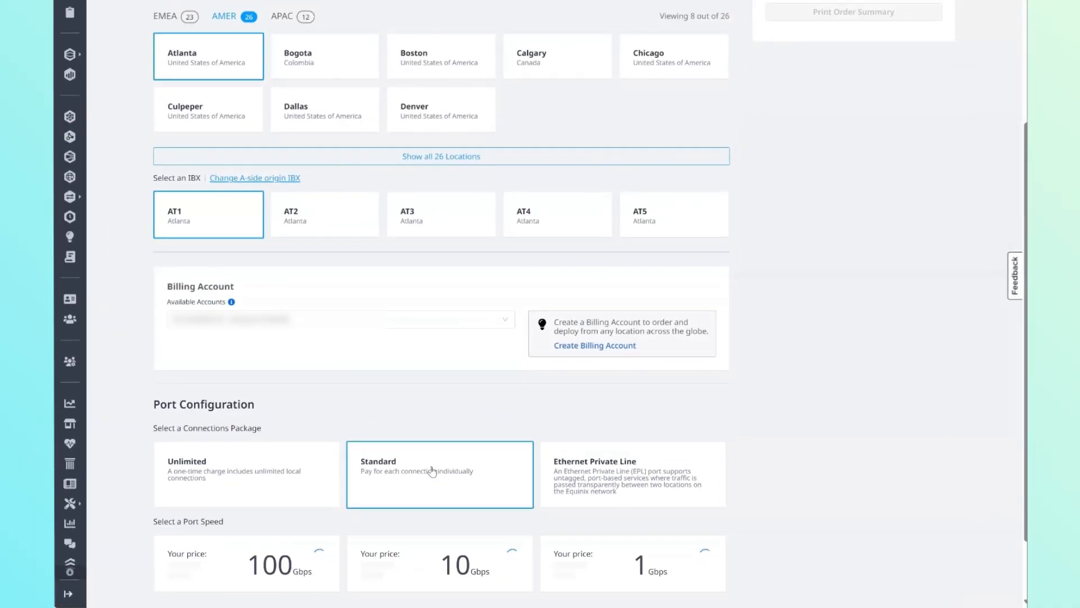
scroll(432, 472, down, 2)
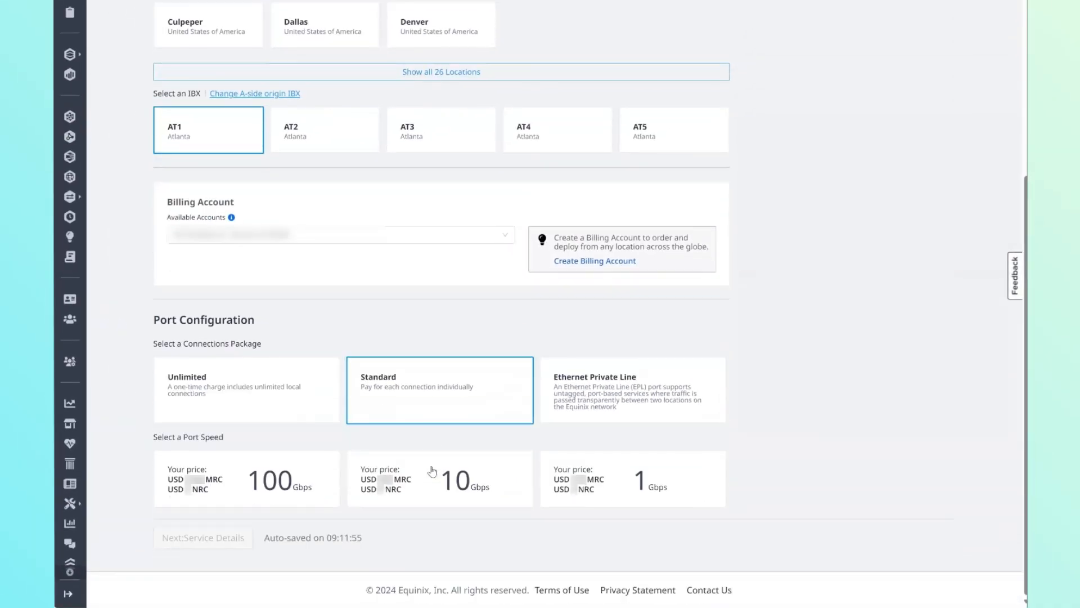
click(432, 472)
scroll(430, 484, down, 1)
click(428, 500)
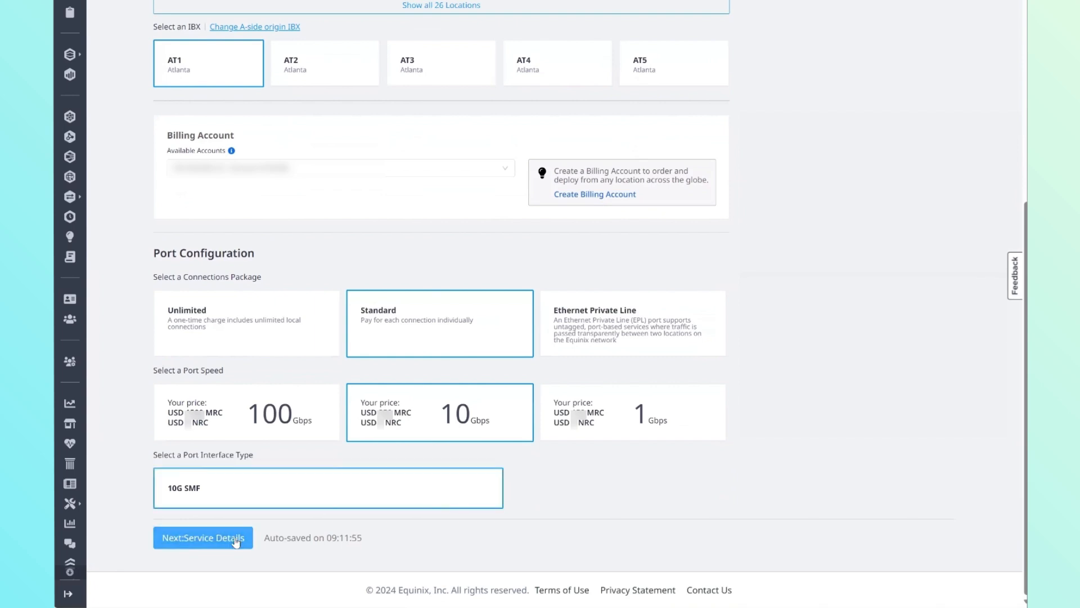
click(236, 541)
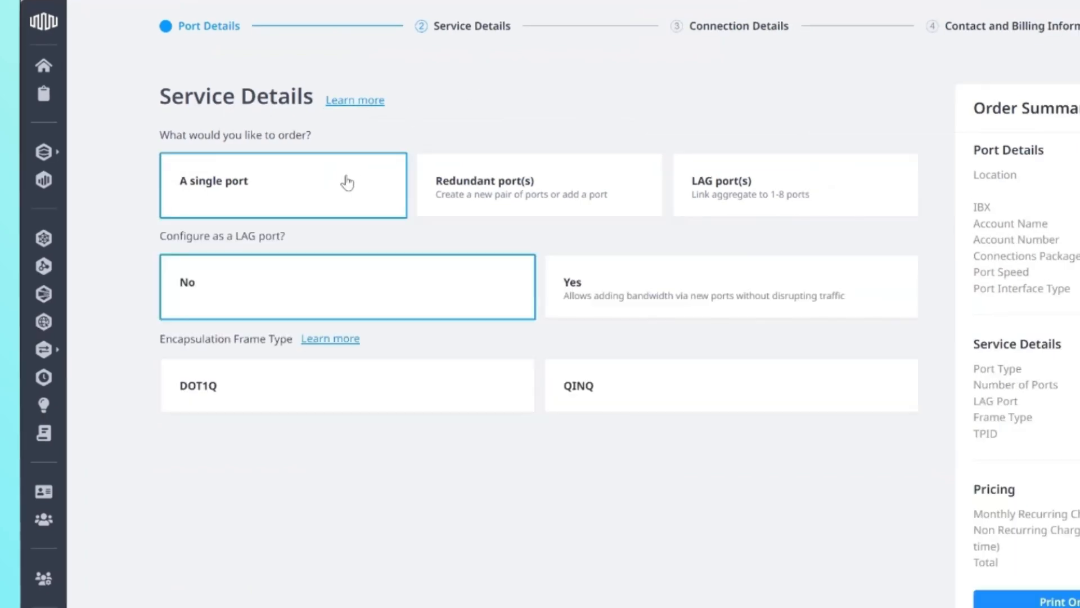
Explore the redundant and LAG port order options, including the eligible existing ports for combining with a new port.
click(522, 187)
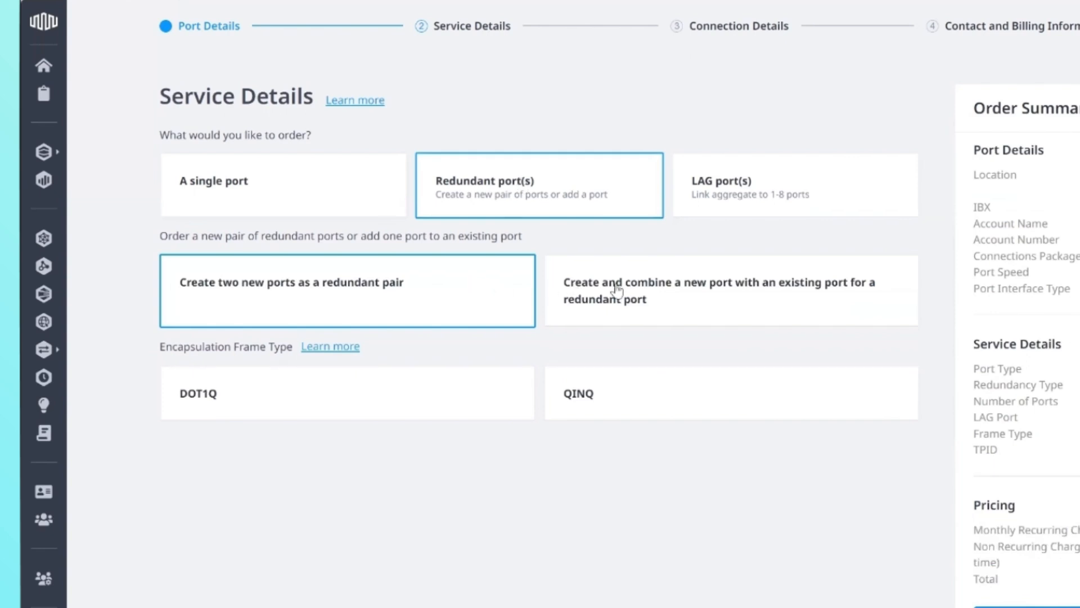
click(651, 292)
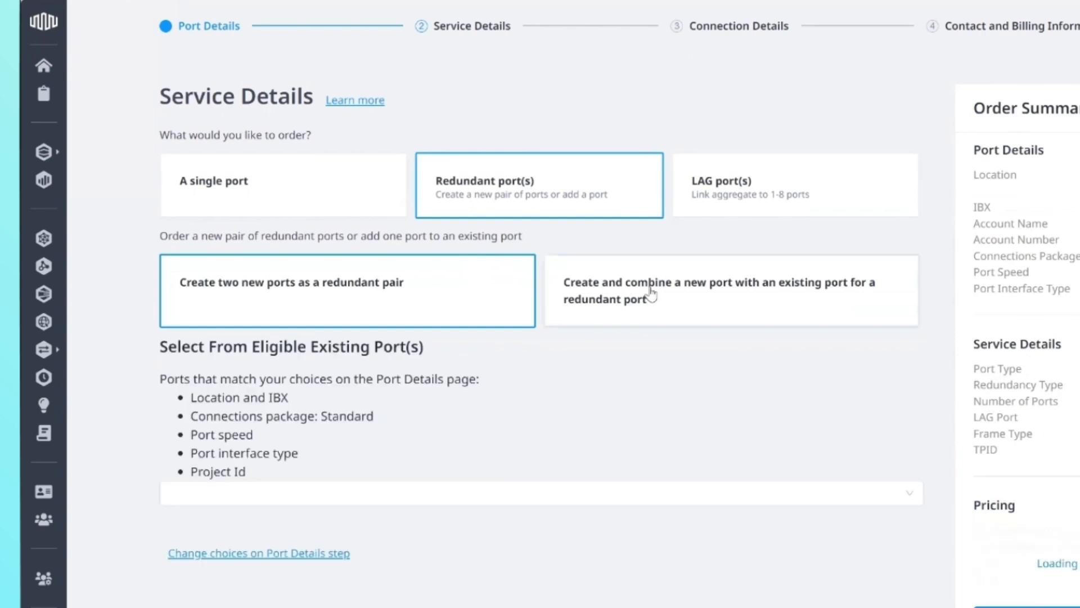
click(560, 493)
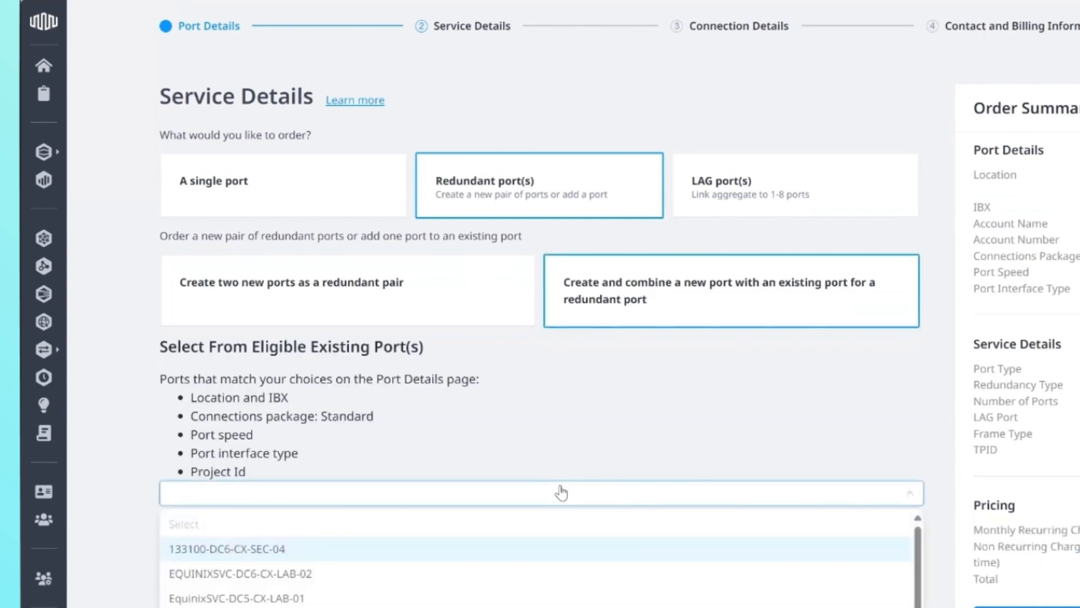
click(570, 441)
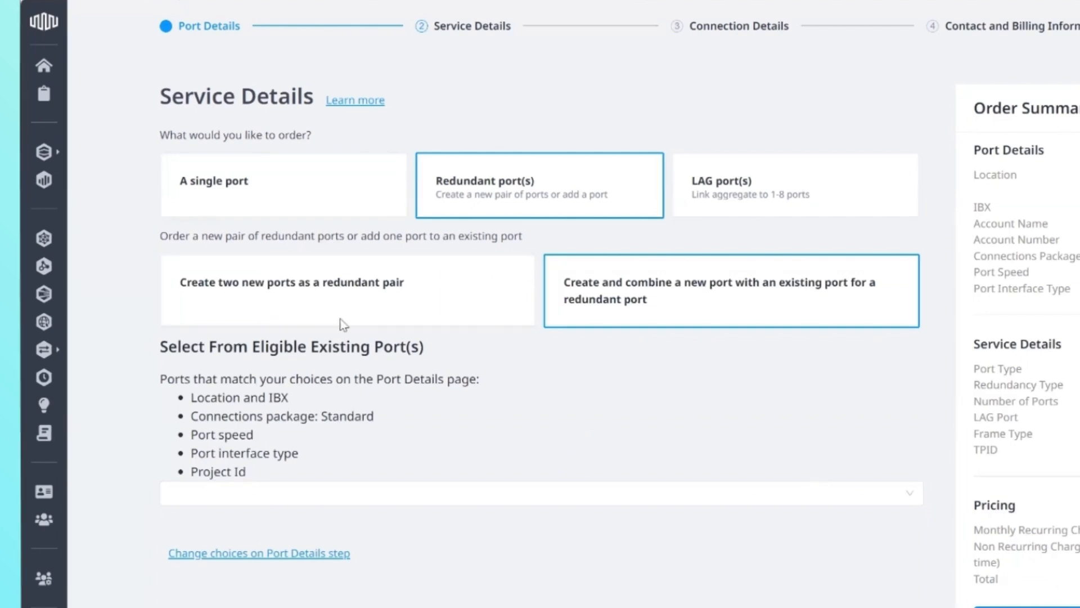
click(382, 192)
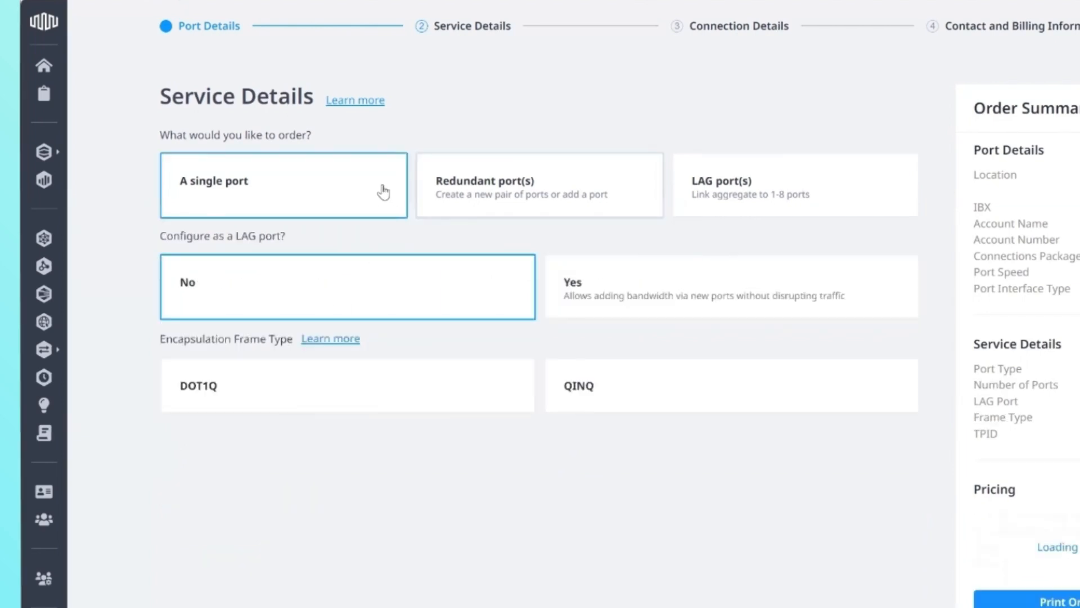
click(703, 182)
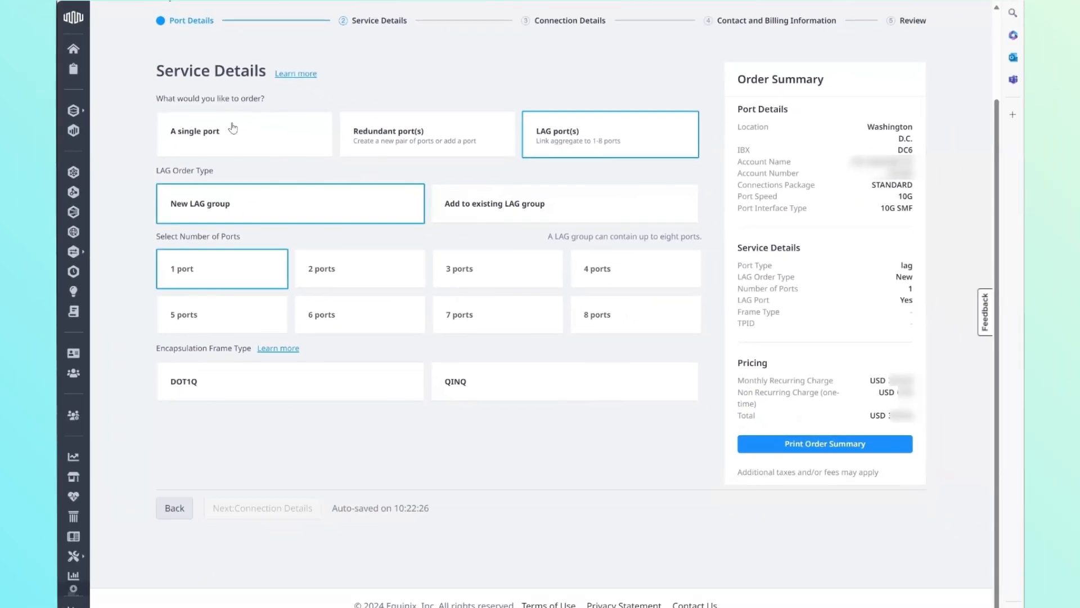
Order a single port with DOT1Q encapsulation and continue to the connection details.
click(264, 179)
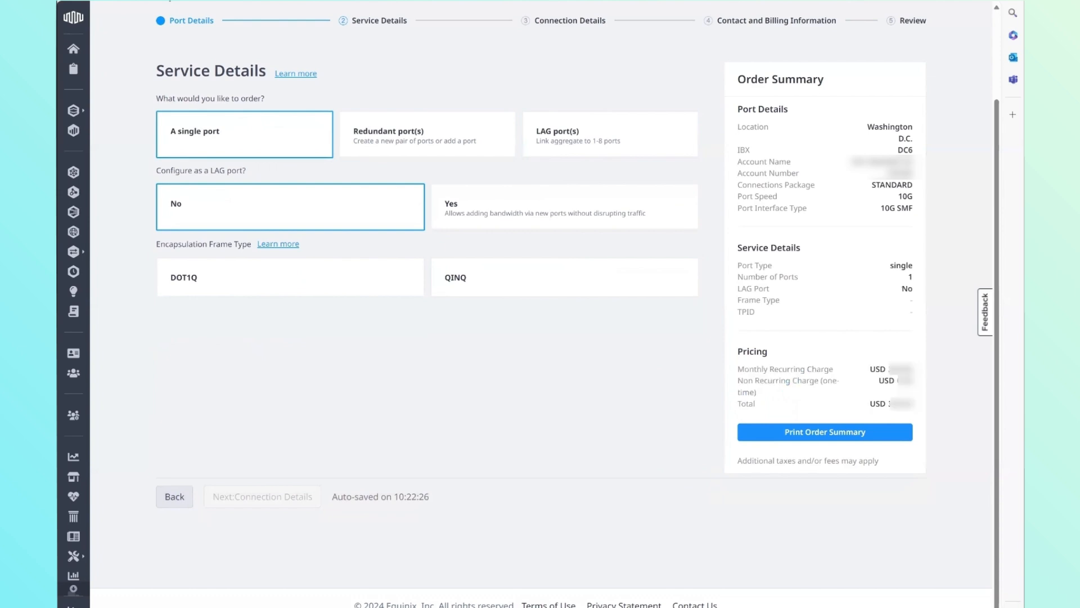
click(212, 284)
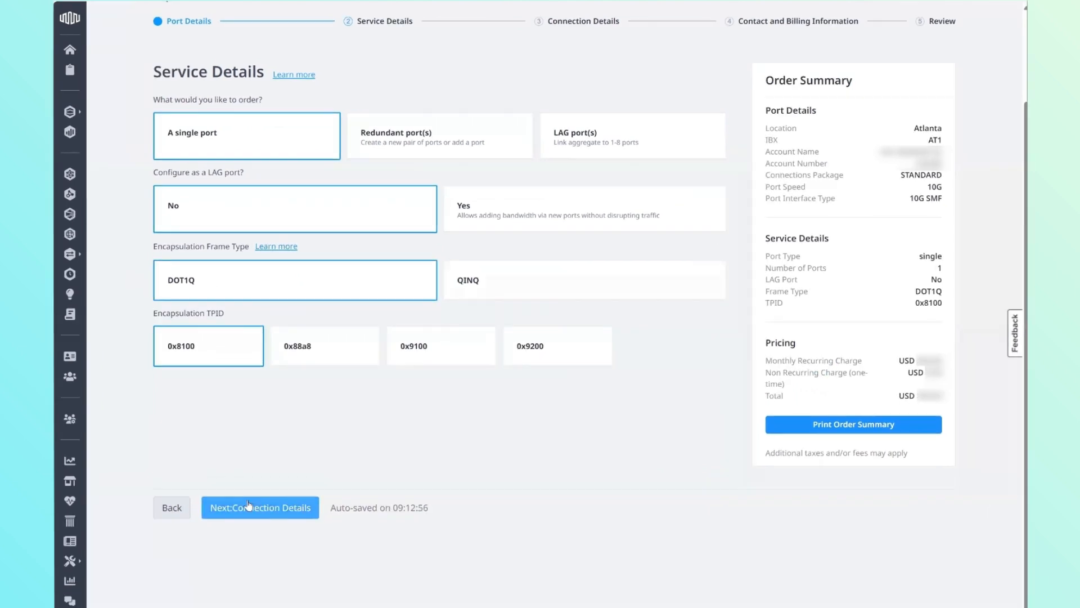
click(249, 506)
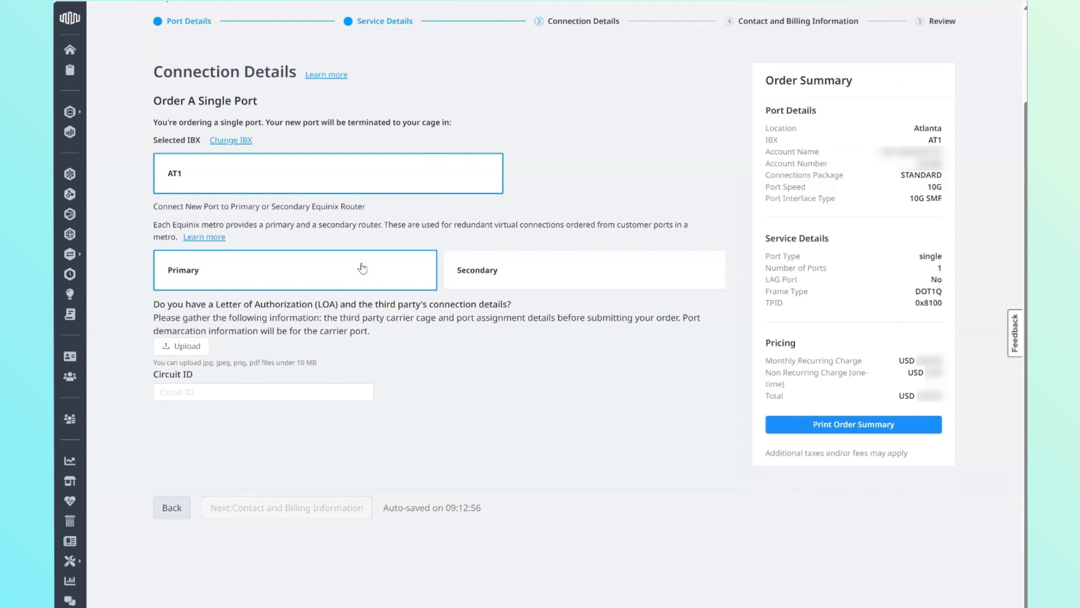
Upload the Example LOA file as the Letter of Authorization and continue to the contact and billing information.
click(196, 352)
click(208, 192)
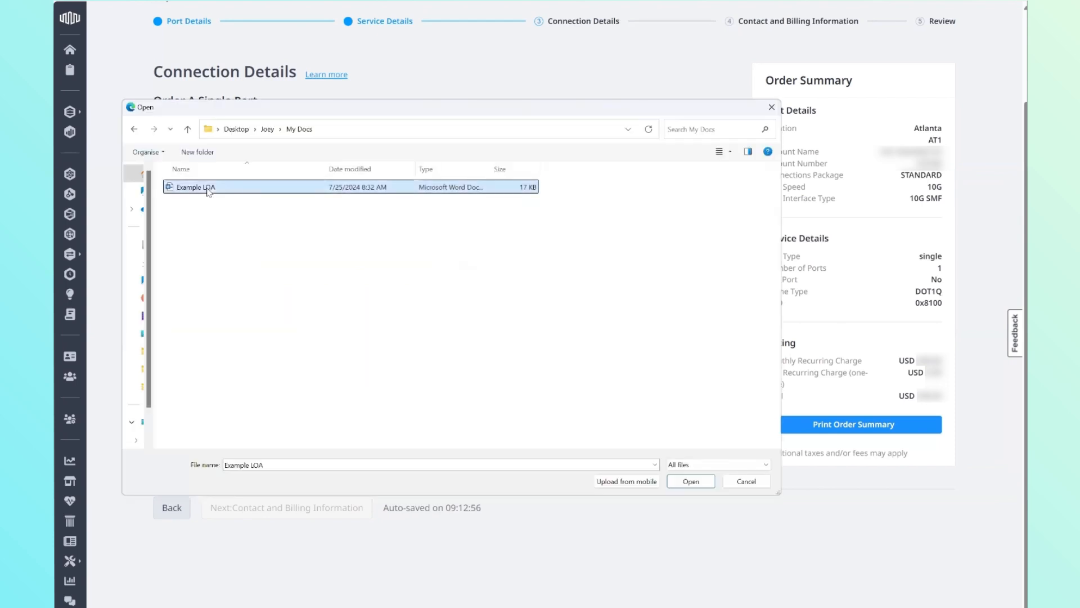
click(691, 481)
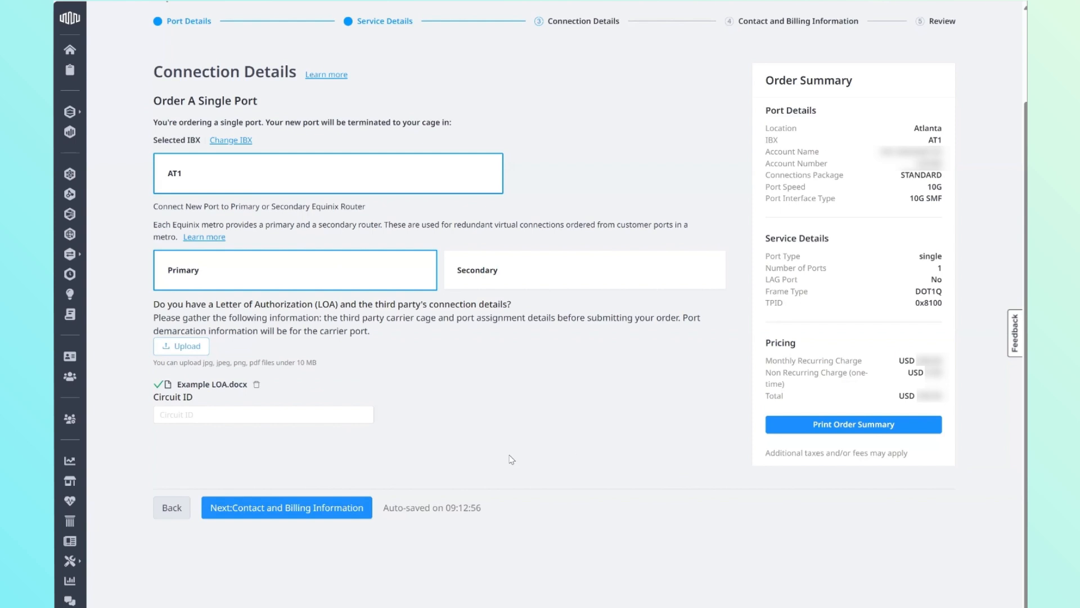
click(313, 507)
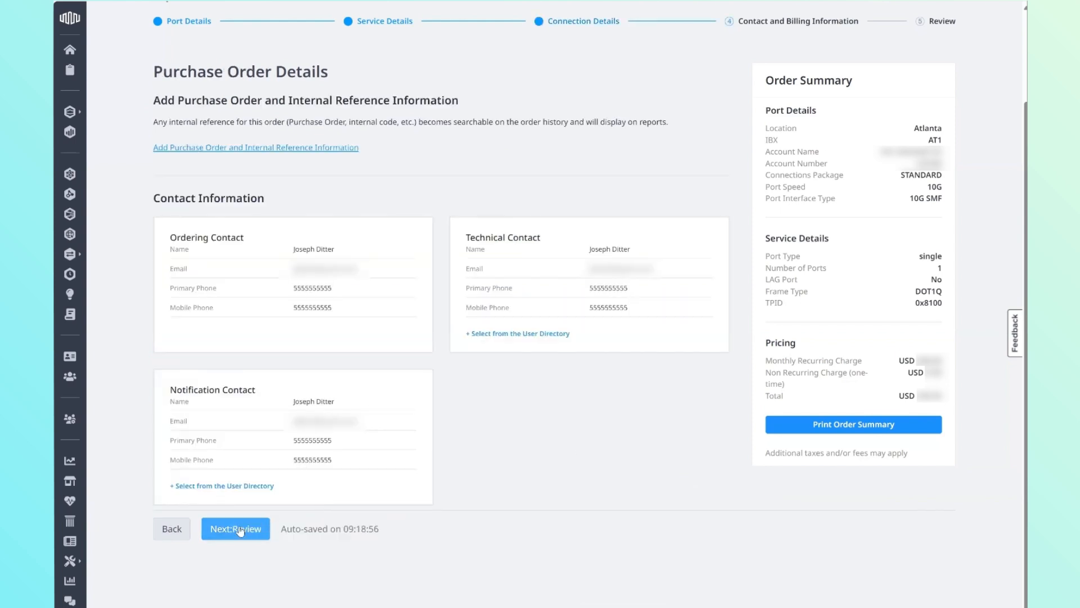
Proceed to the order review, agree to the pricing information, accept the order terms and submit the order.
click(236, 529)
click(174, 435)
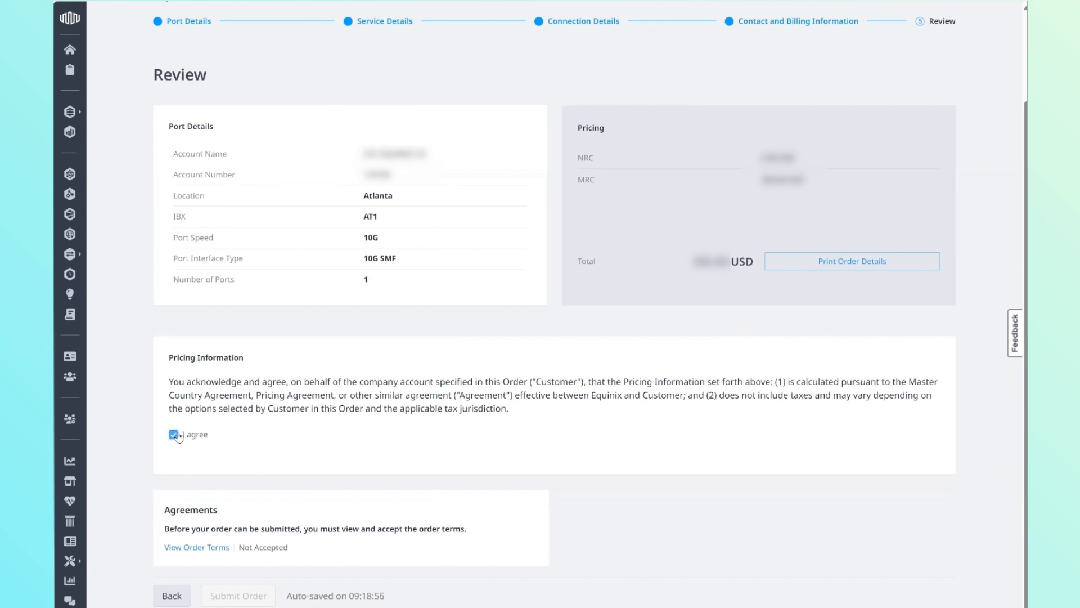
click(205, 547)
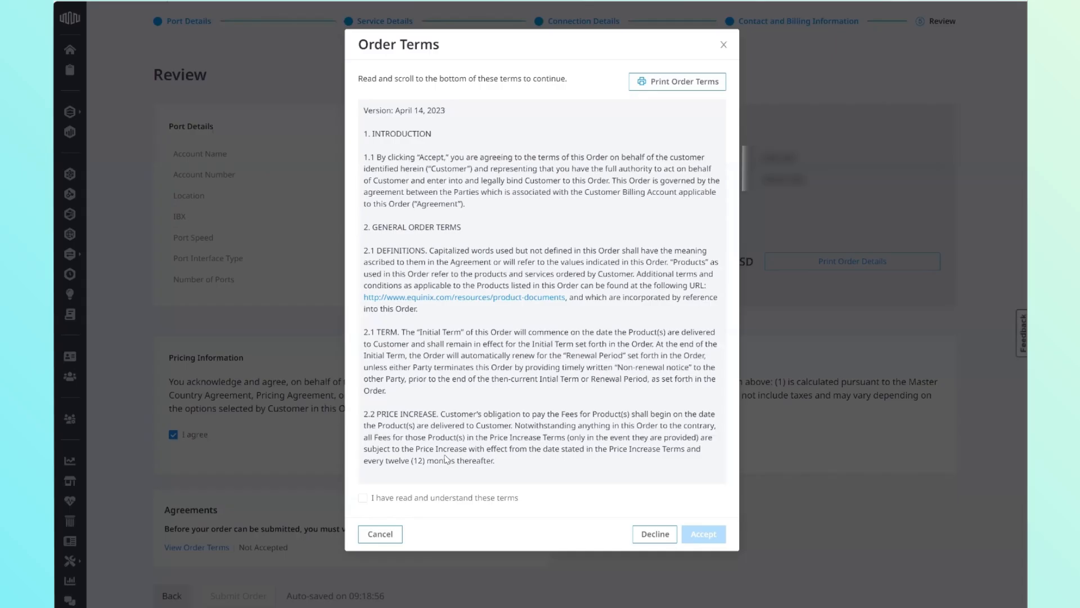
click(363, 497)
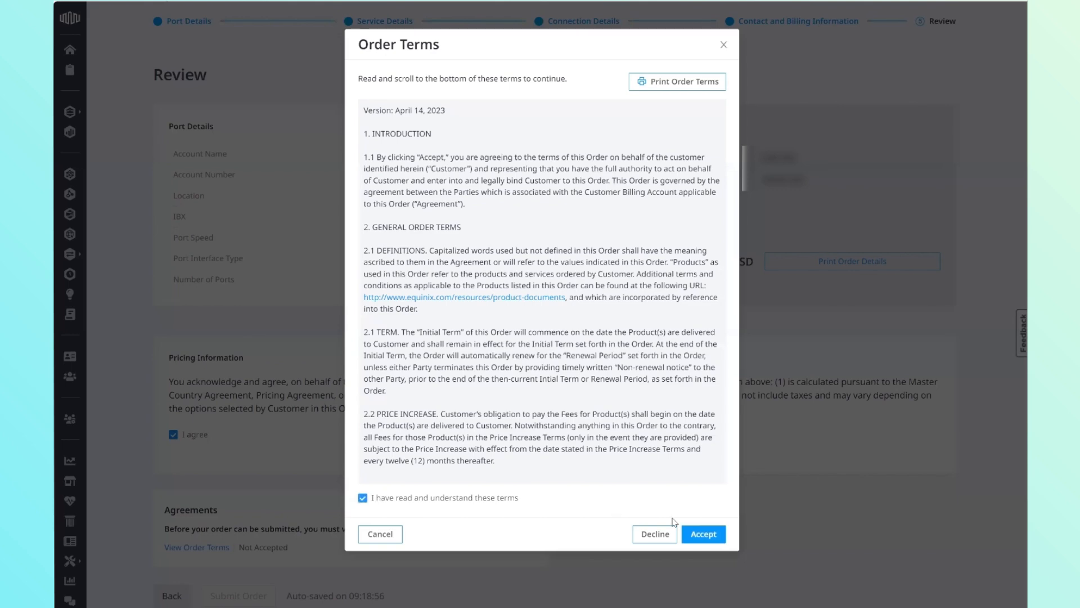
click(703, 534)
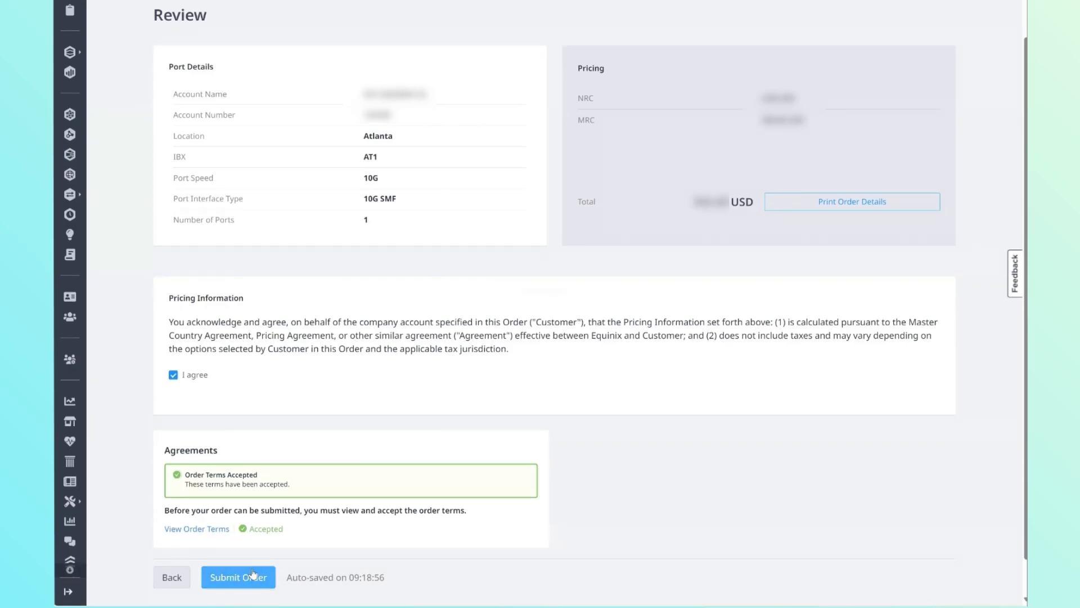
click(253, 575)
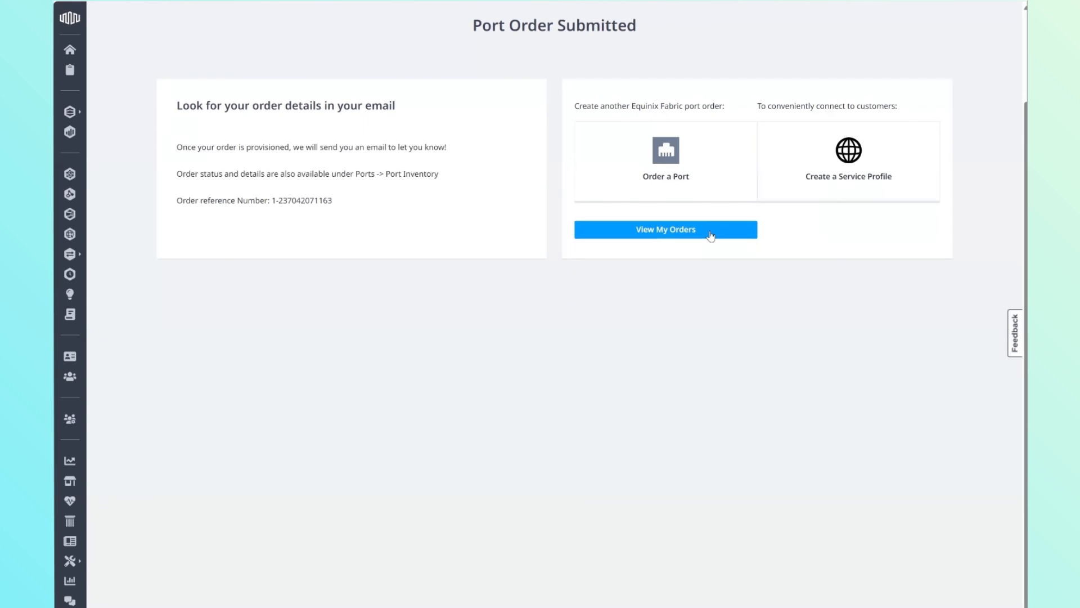
View the submitted orders and expand the new Atlanta AT1 order to examine its service information.
click(712, 235)
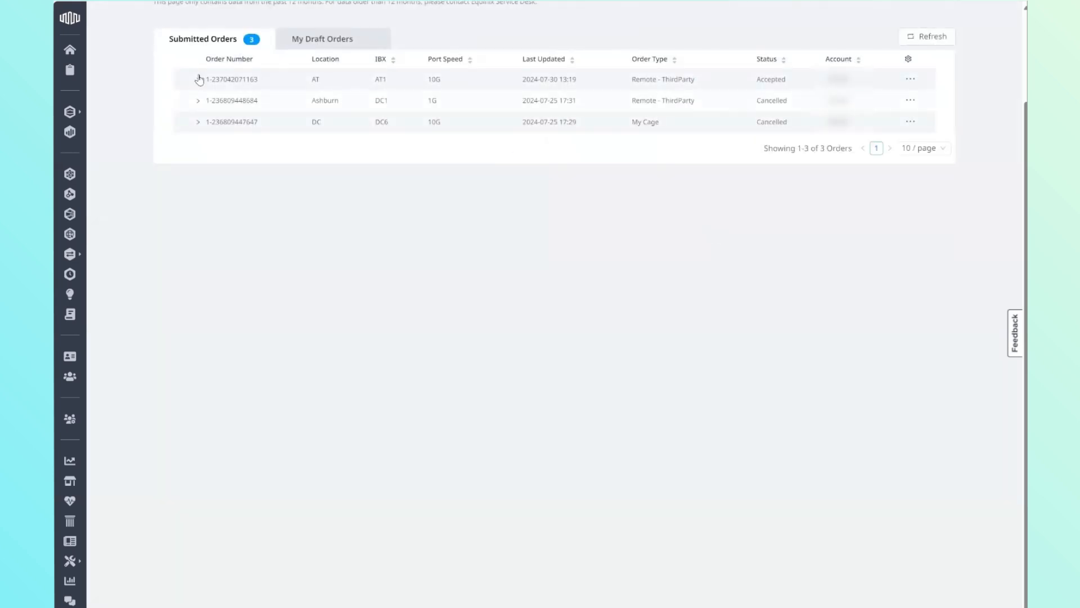
click(197, 82)
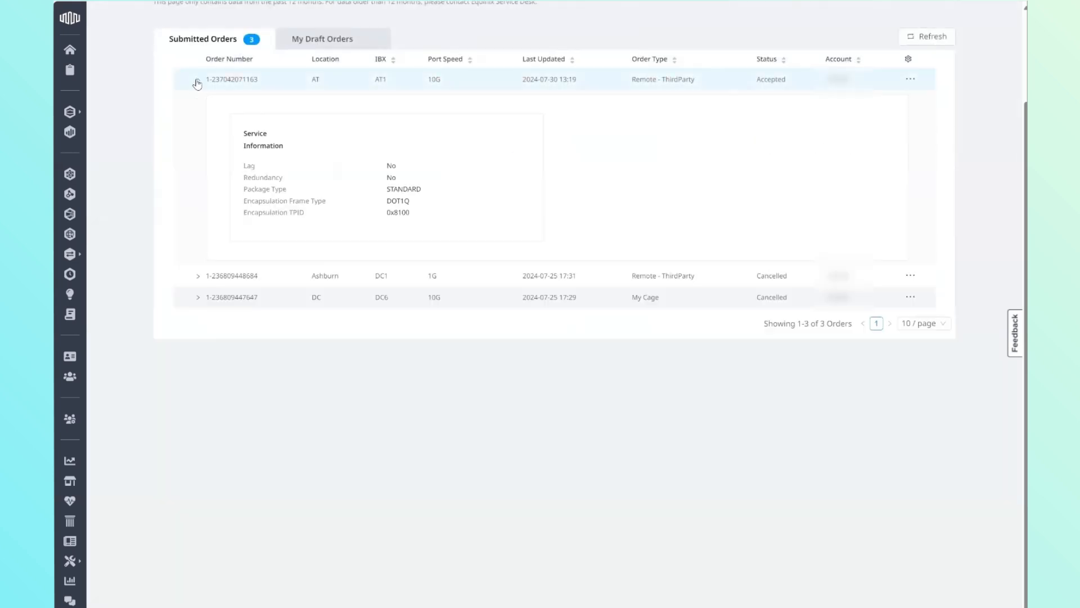